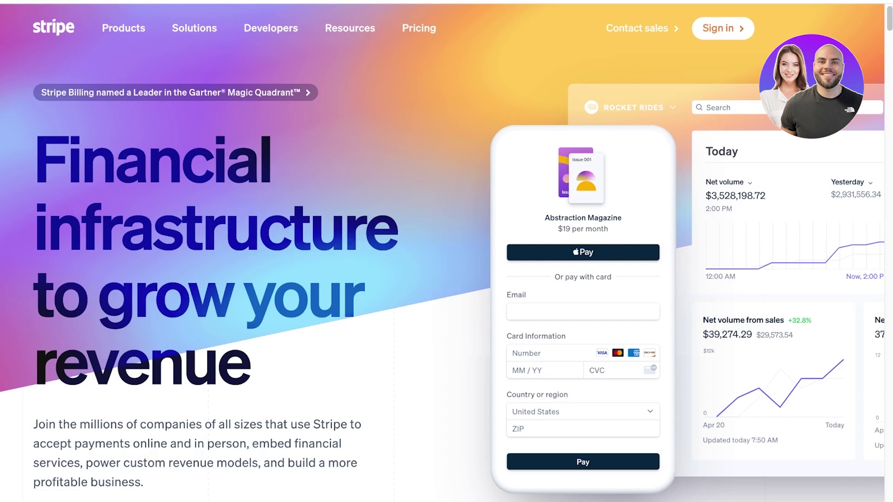
Step: Look over the Stripe homepage's top navigation and scroll through the page
mouse_move(194, 28)
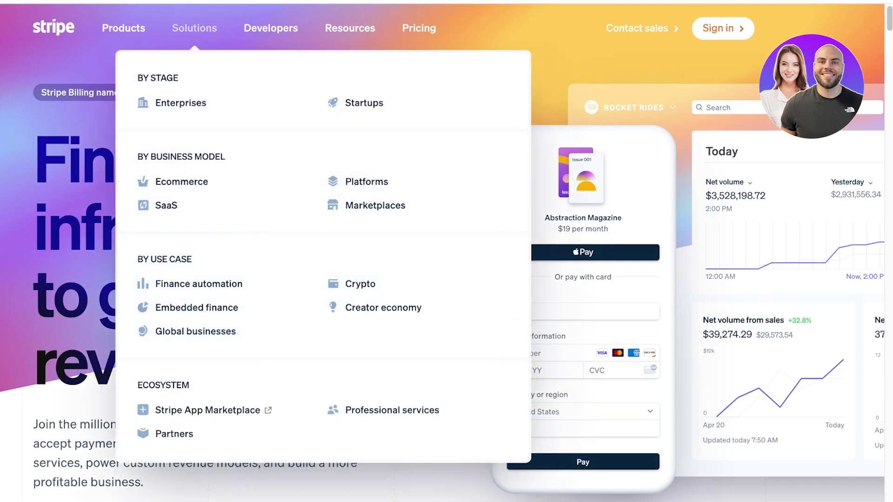
mouse_move(123, 27)
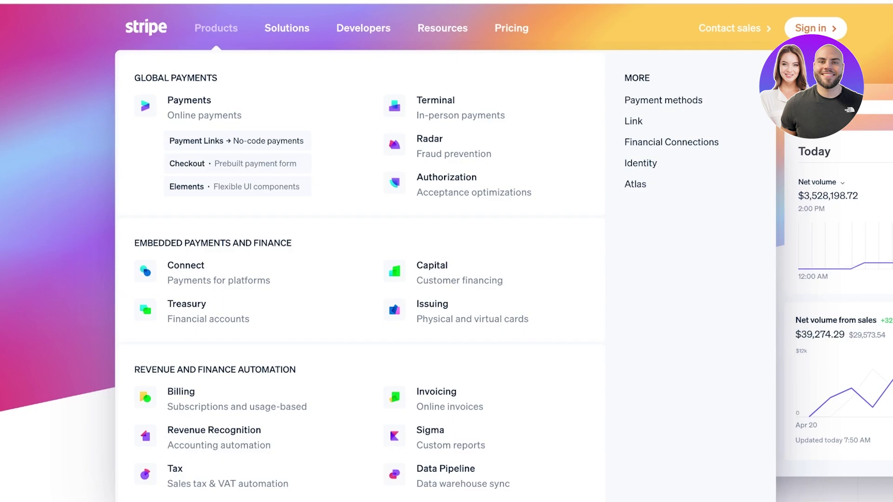
scroll(446, 251, "down", 2)
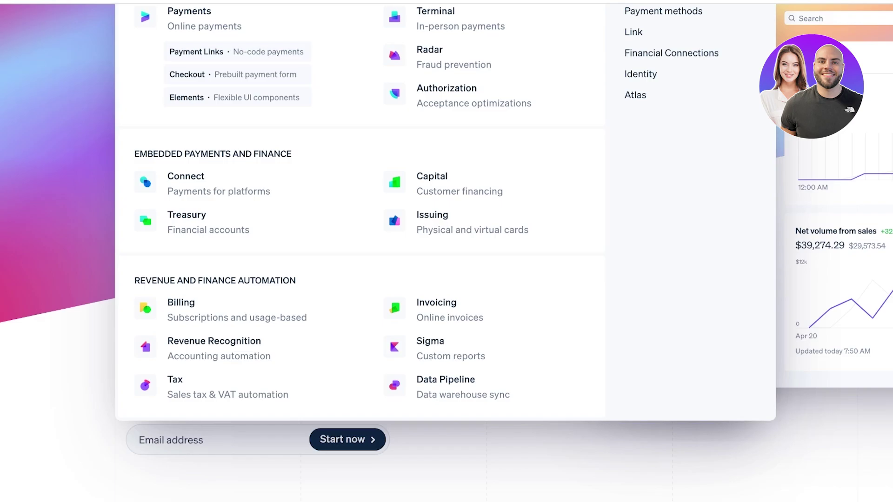
scroll(447, 252, "down", 7)
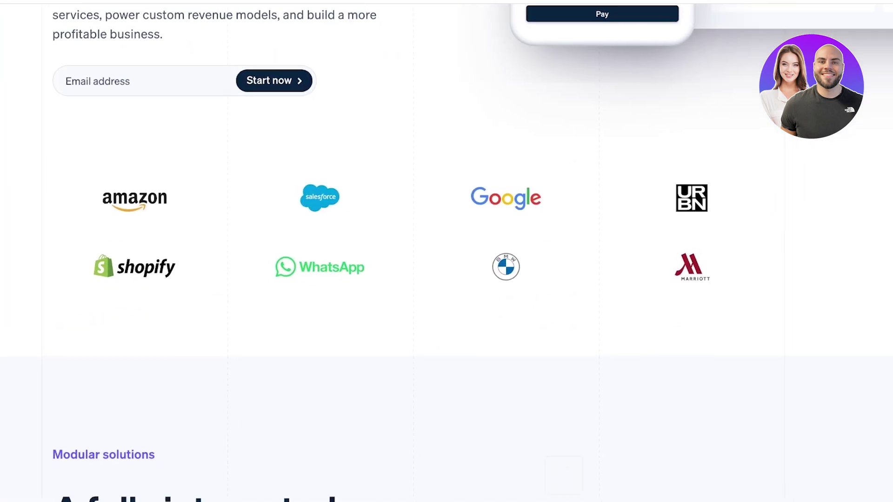
scroll(446, 251, "down", 6)
scroll(446, 251, "up", 1)
scroll(447, 251, "down", 12)
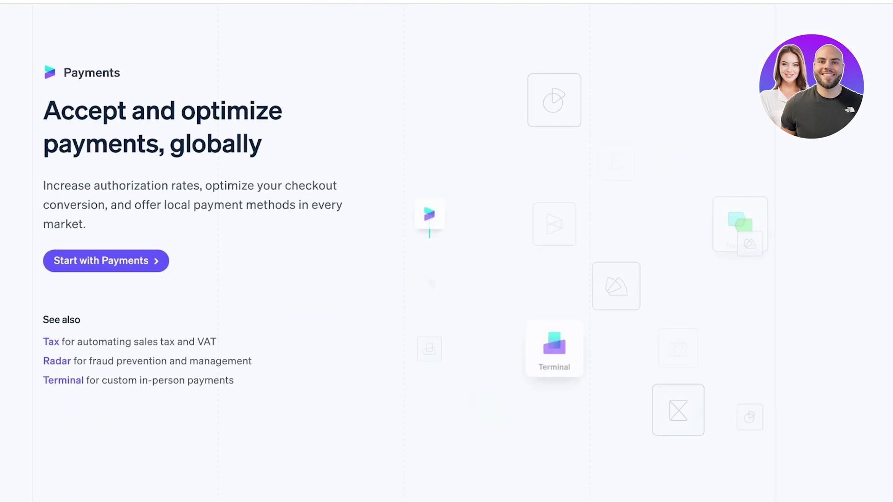
scroll(447, 251, "down", 6)
scroll(447, 251, "up", 20)
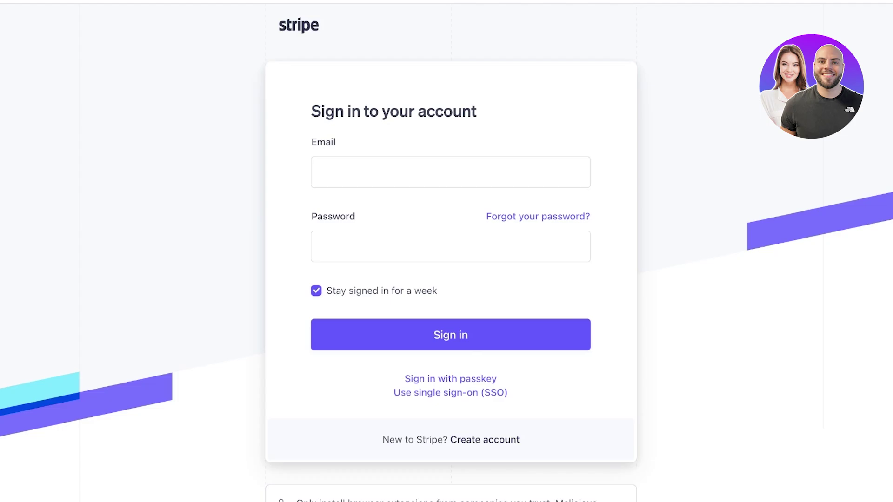
Step: Start a new Stripe account, entering the account email address and full name
left_click(484, 439)
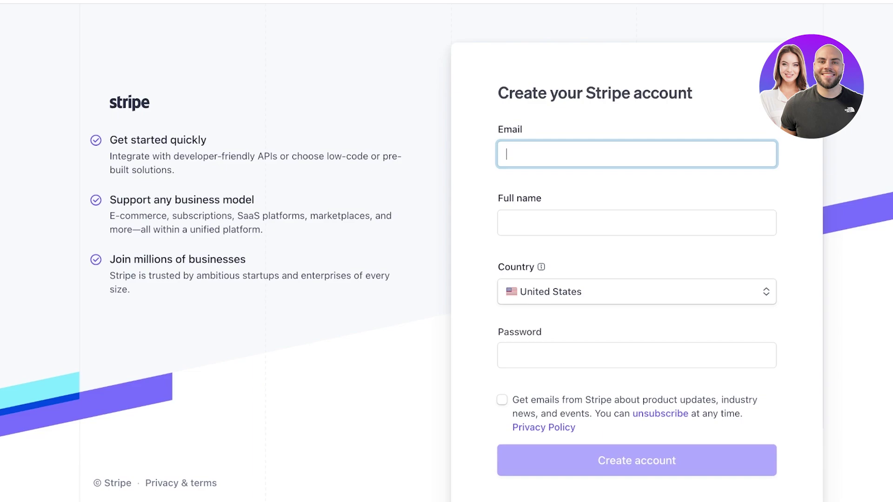
type("n")
key("BackSpace")
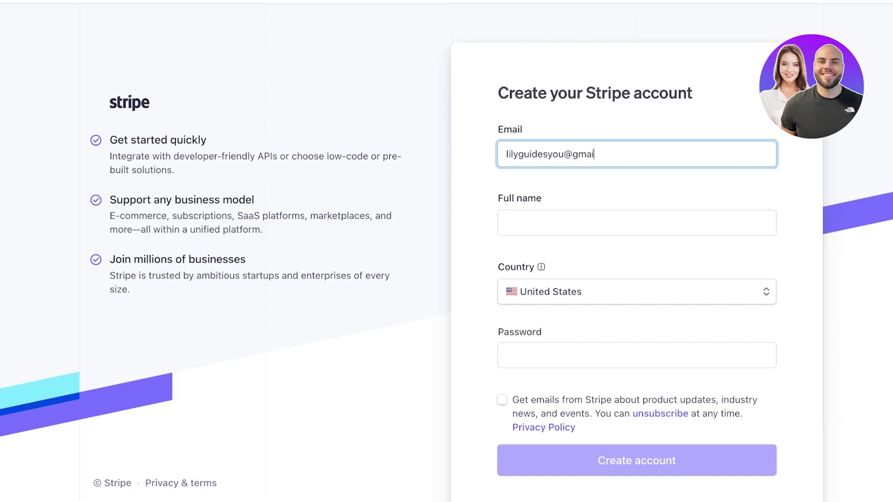
key("Tab")
type("Lo")
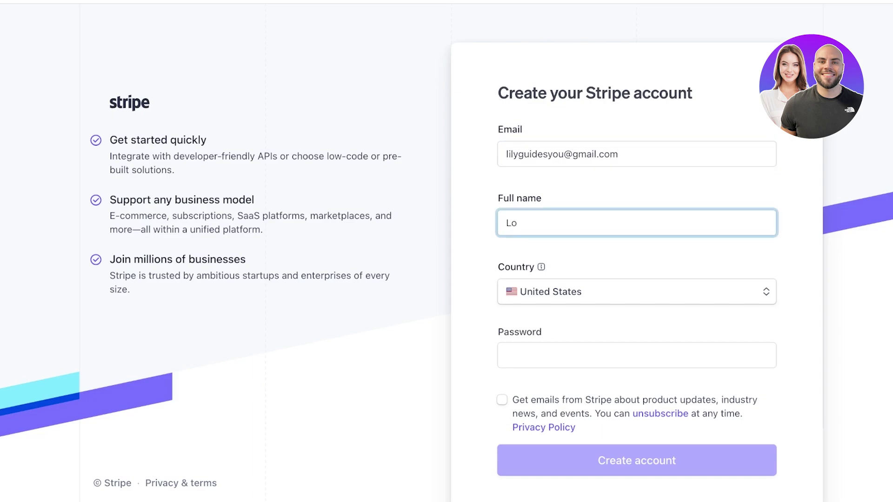
key("BackSpace")
Step: Enter the account password, submit the sign-up details, and open a new browser tab
left_click(636, 355)
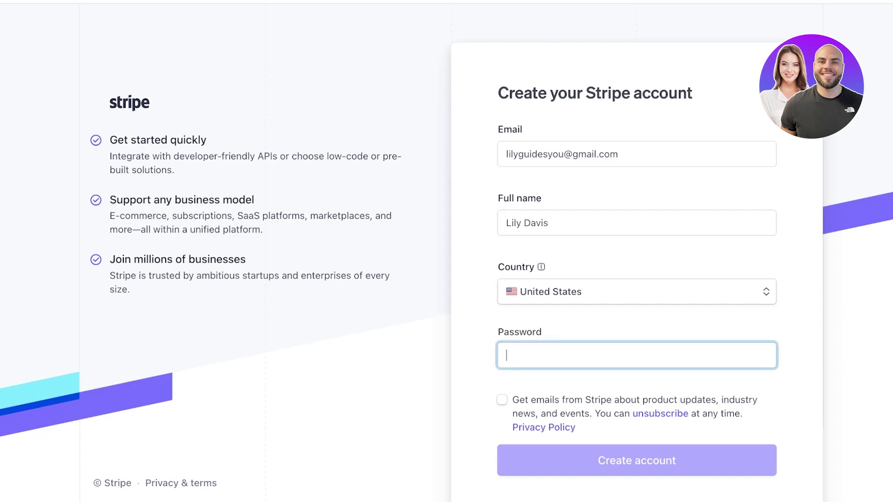
type("********")
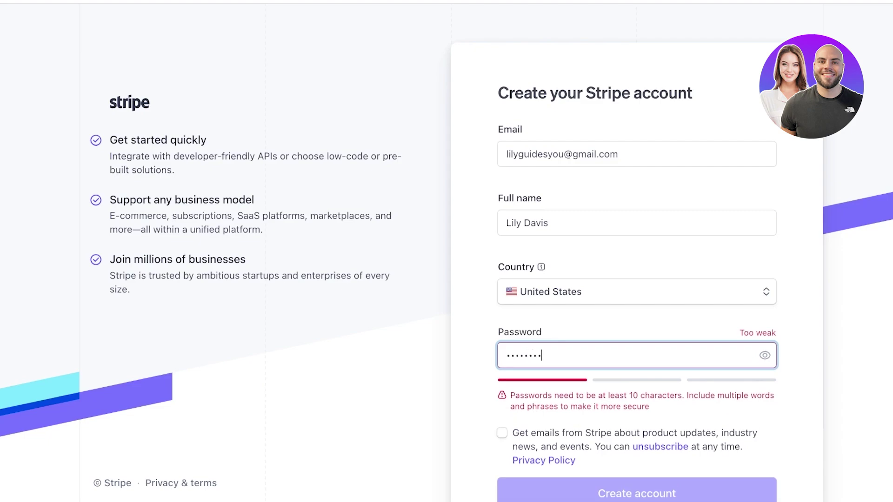
type("*********")
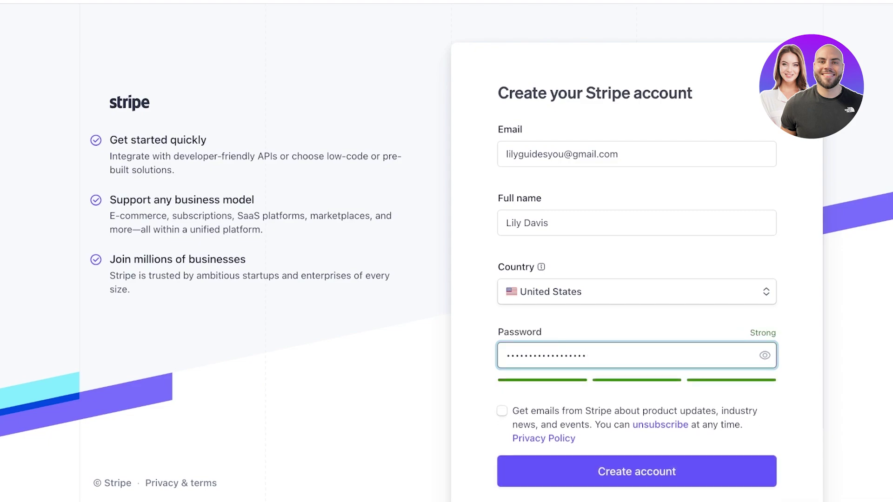
key("Return")
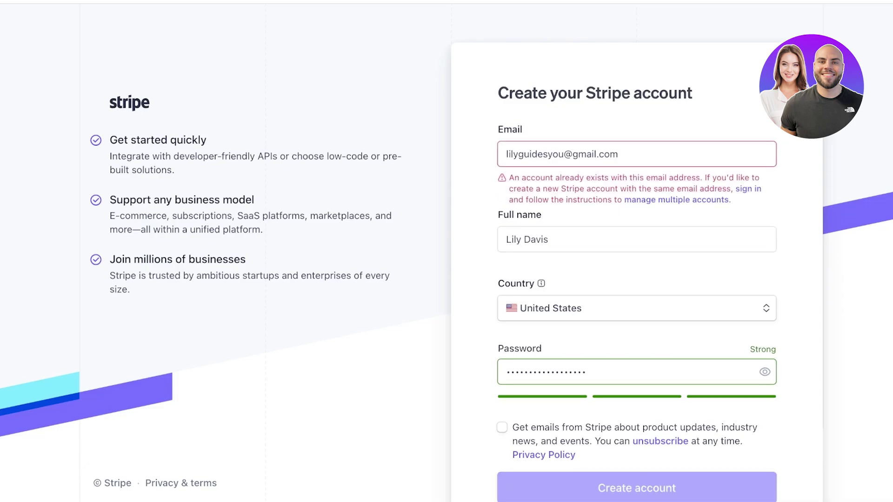
scroll(446, 260, "down", 1)
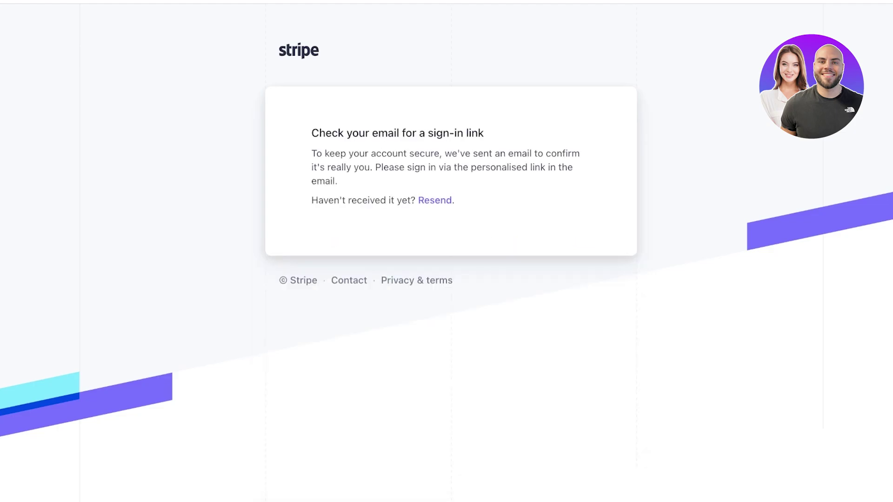
key("ctrl+t")
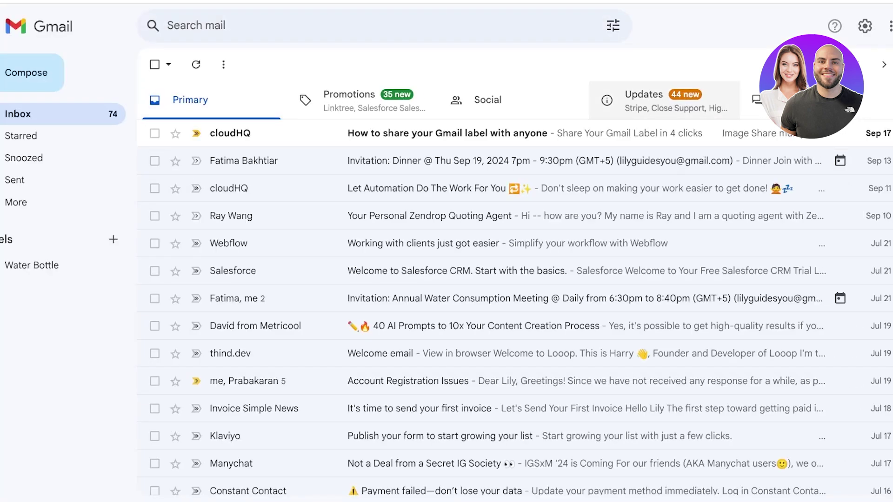
Step: Open Stripe's login confirmation email from Gmail's Updates tab
left_click(644, 99)
left_click(372, 133)
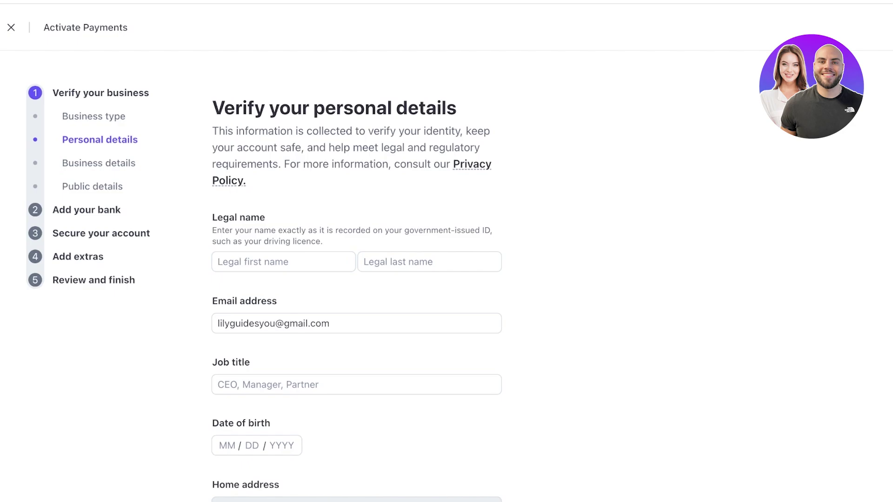
Step: Skip past the personal and business details steps and head for the Activate Payments exit
scroll(356, 279, "down", 5)
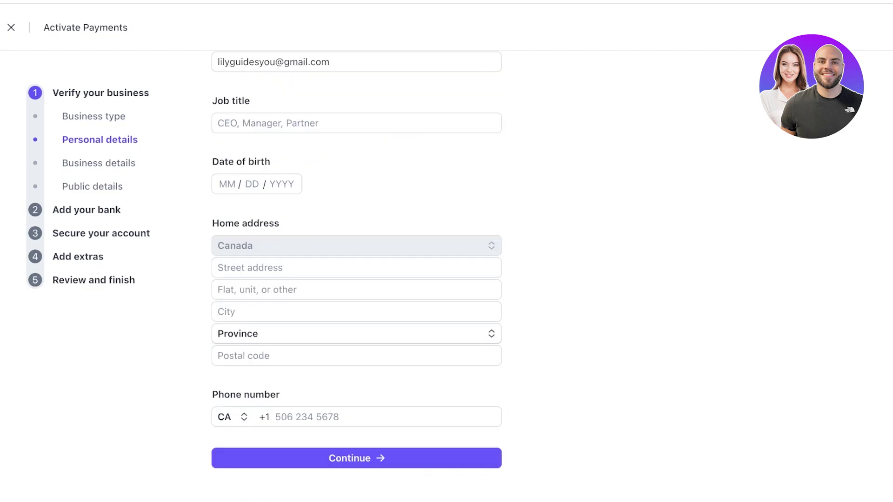
left_click(356, 461)
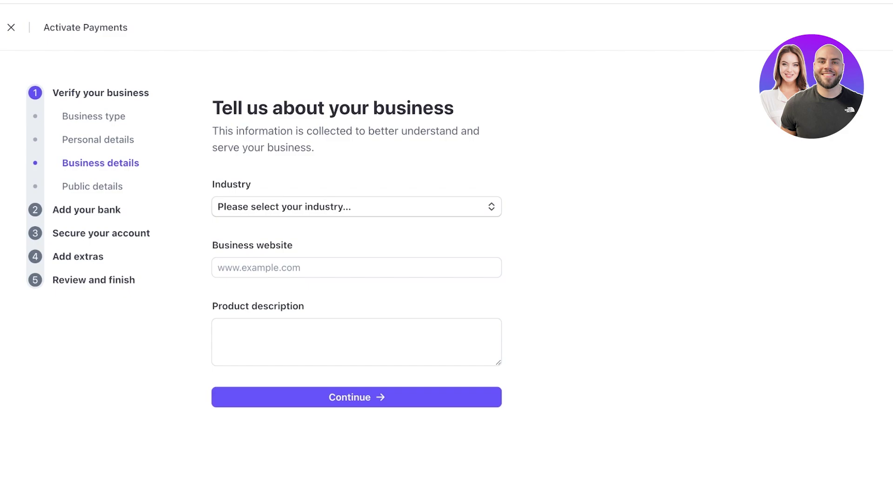
key("Return")
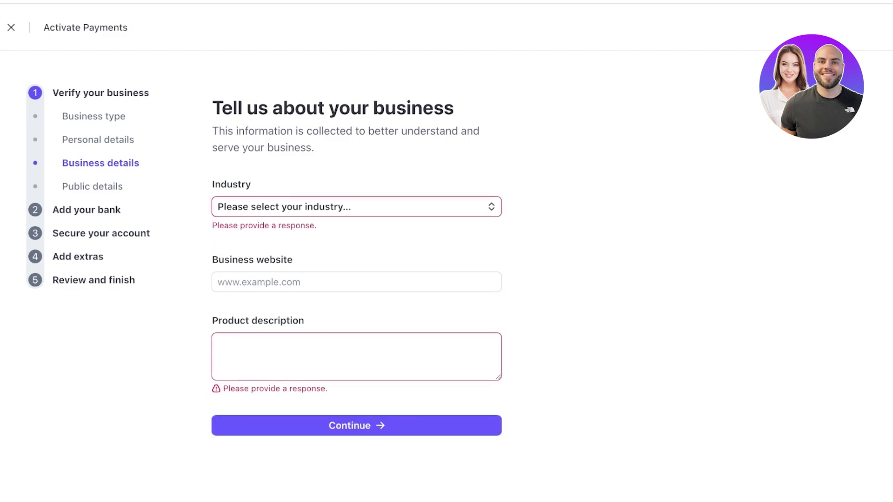
key("Tab")
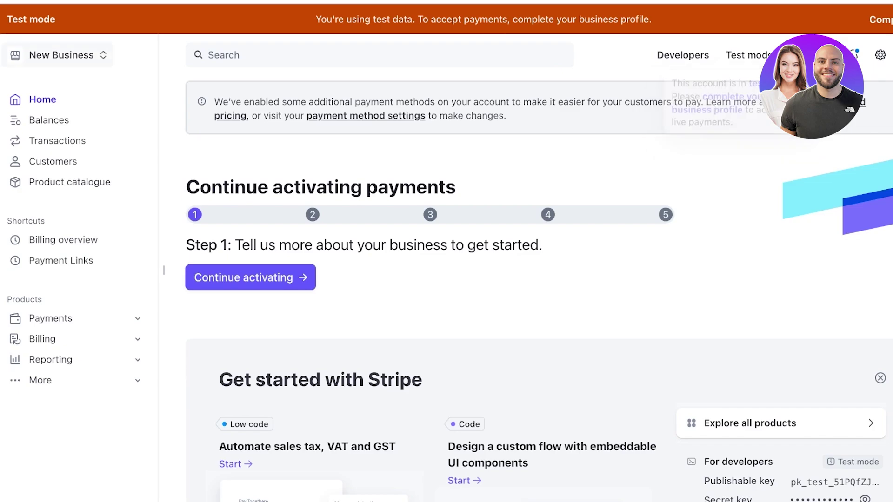
left_click(61, 55)
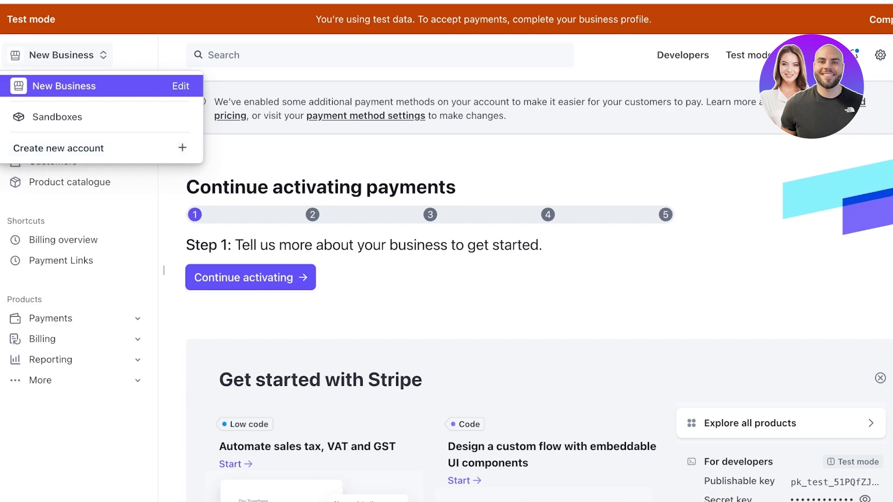
left_click(181, 86)
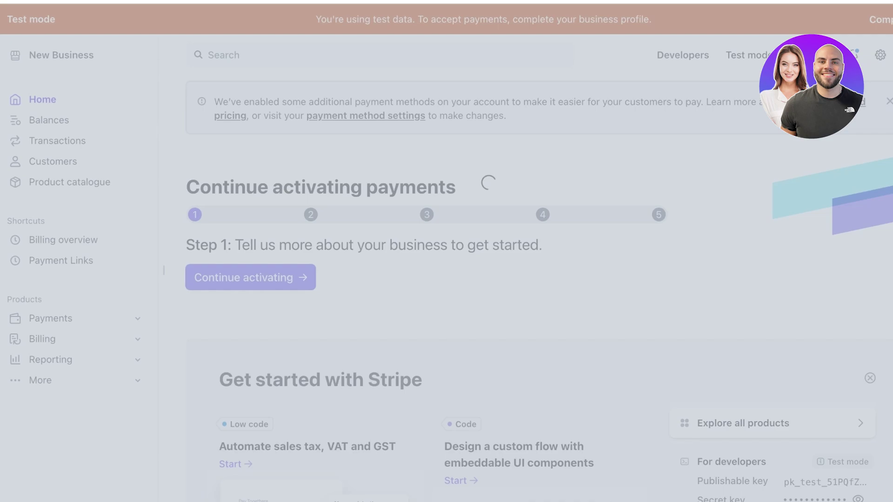
key("Return")
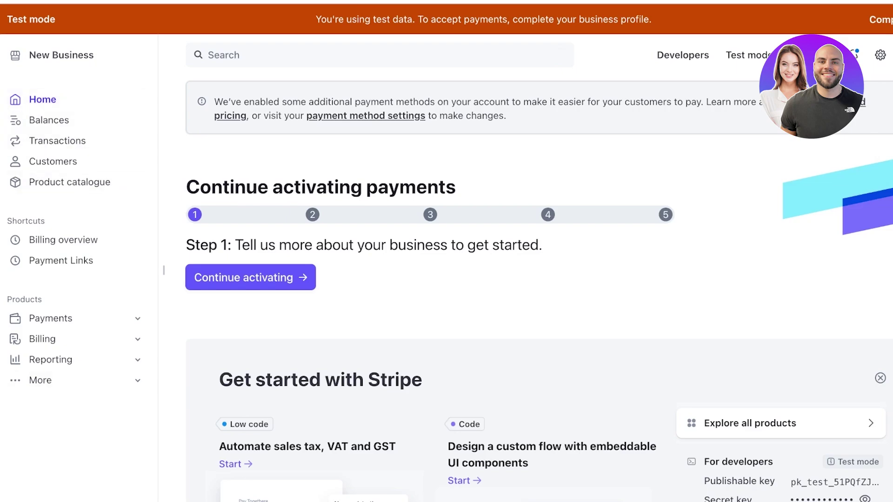
Step: Browse Transactions, Balances and Customers, ending on the Product catalogue with Digital Self Growth Book
left_click(57, 140)
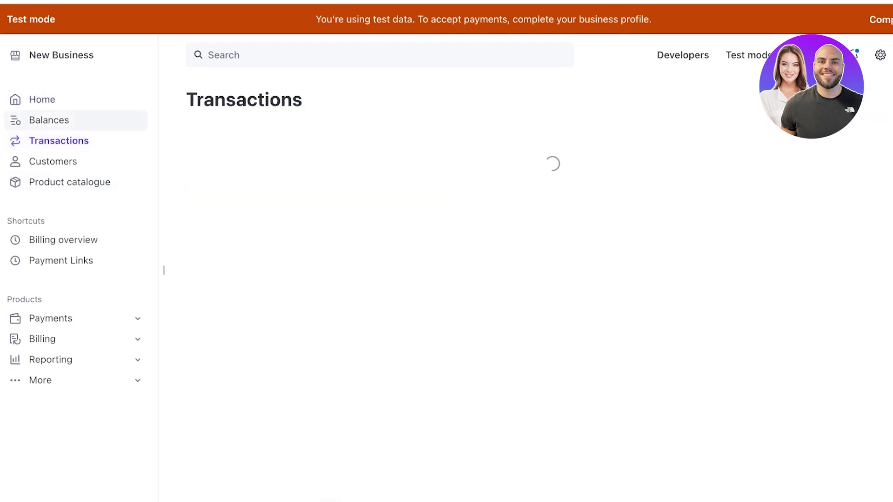
left_click(50, 120)
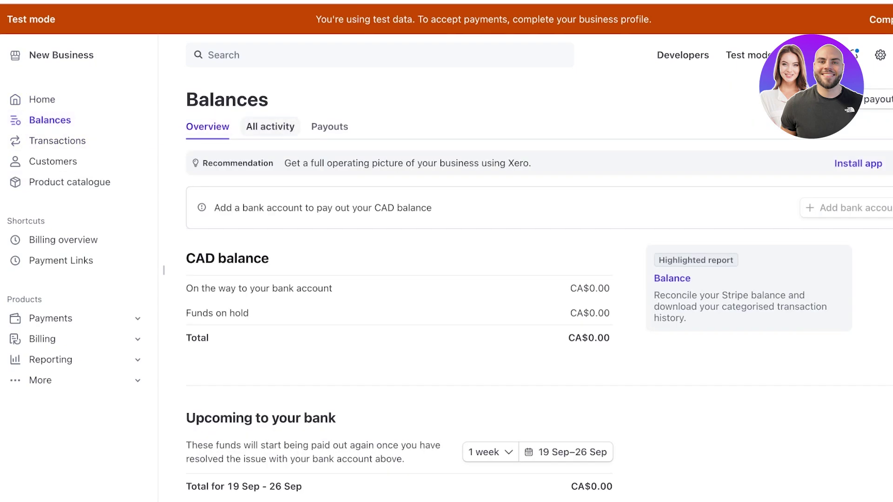
scroll(400, 279, "down", 3)
scroll(400, 279, "down", 4)
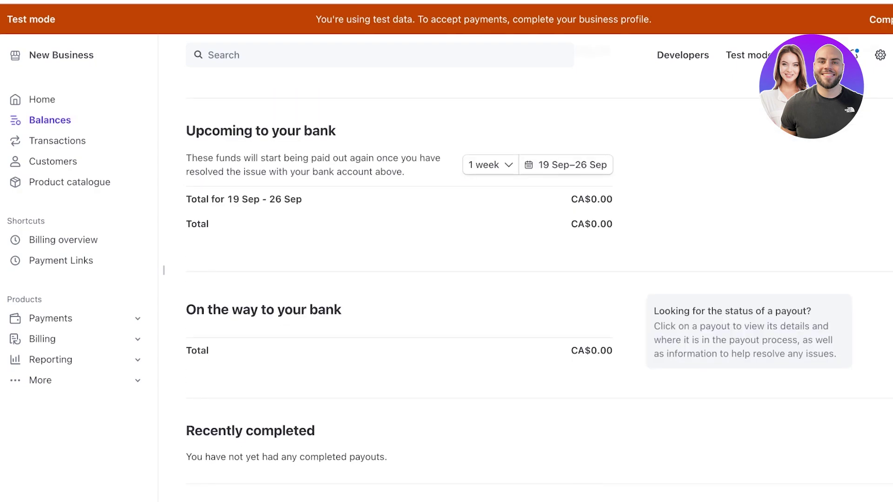
scroll(400, 279, "up", 6)
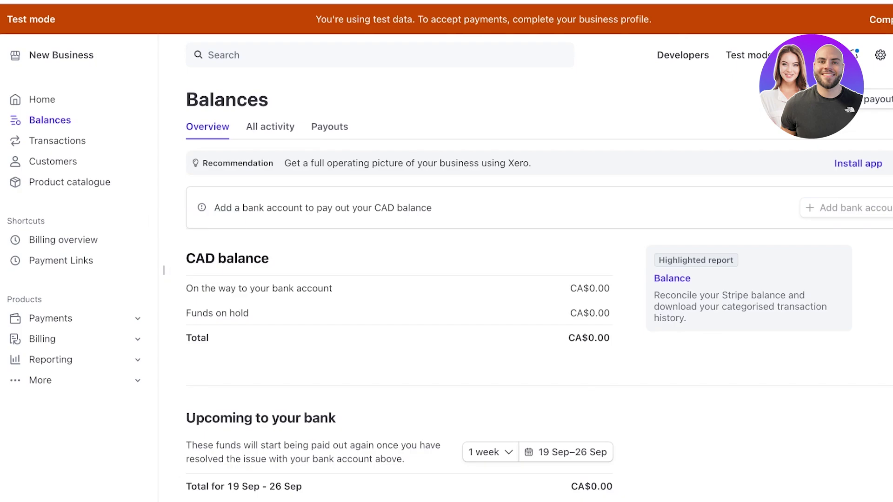
left_click(58, 141)
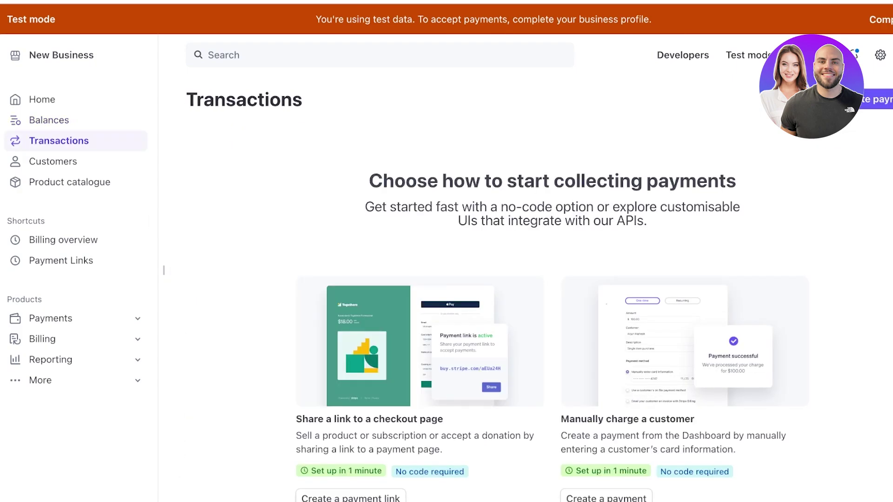
scroll(549, 279, "down", 2)
left_click(54, 162)
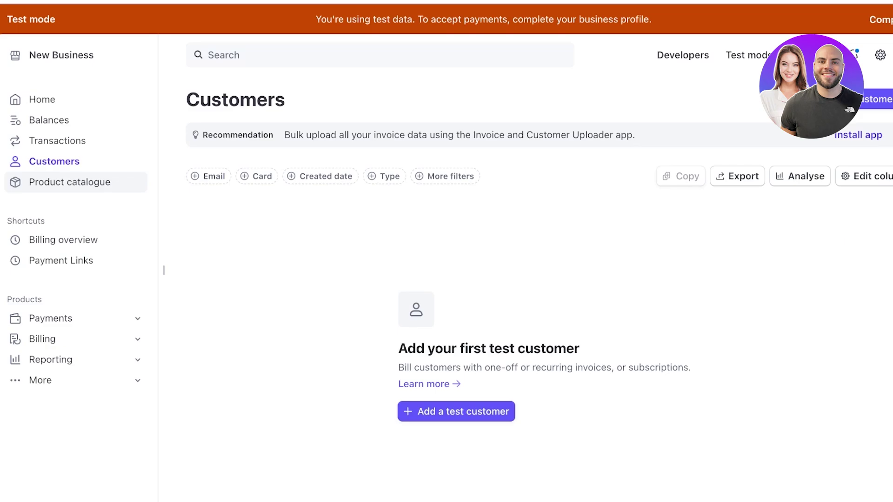
left_click(69, 182)
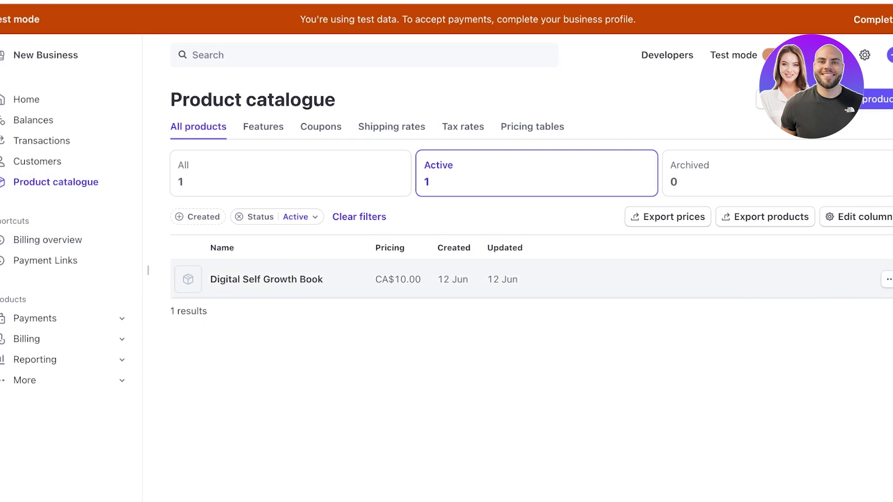
Step: Start a new product and name it 'Smart Keyboard'
left_click(875, 99)
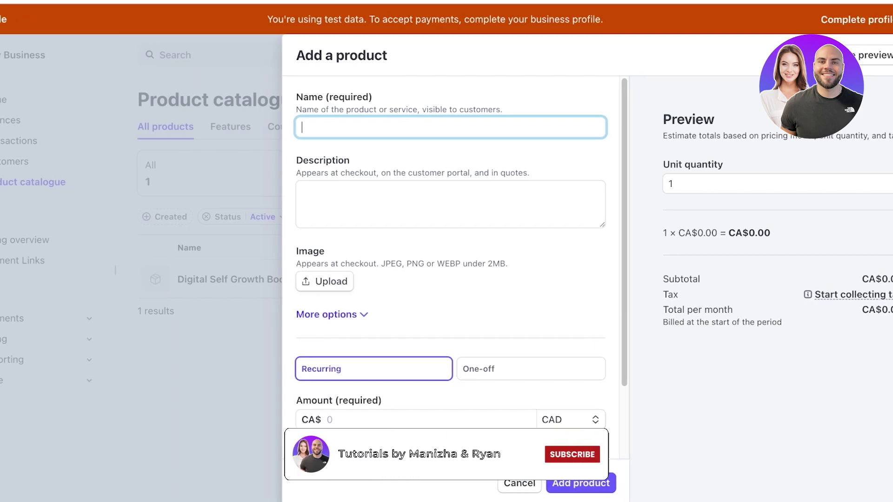
type("A")
key("BackSpace")
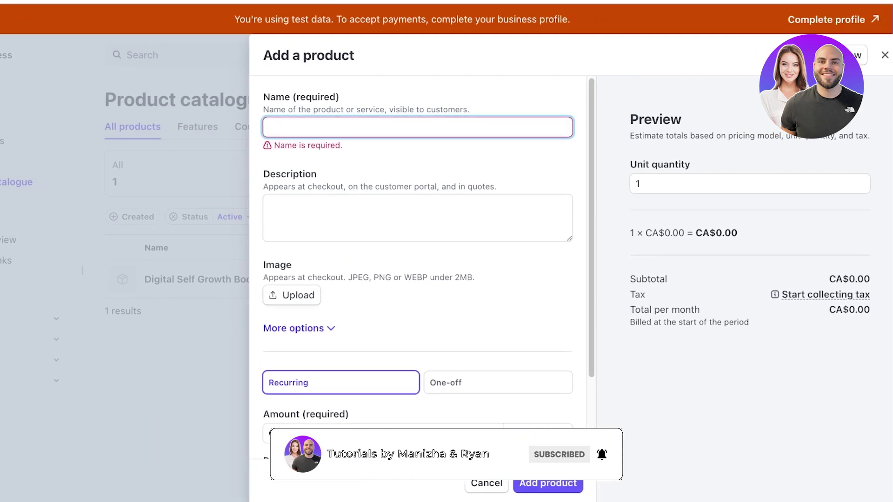
type("Smart ")
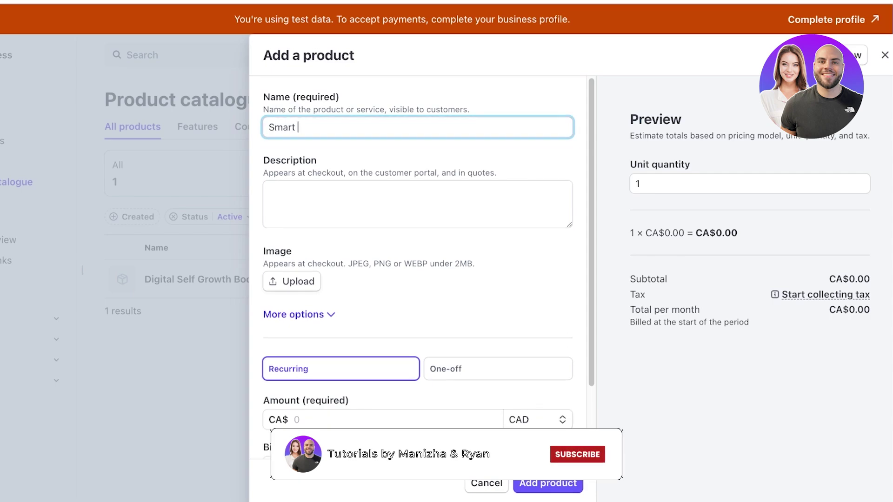
type("Keyboaf")
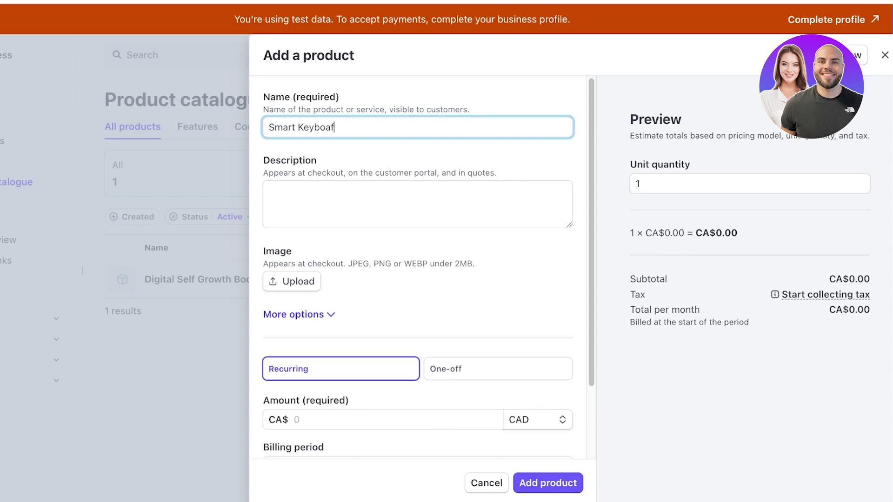
key("BackSpace")
type("rd")
key("Tab")
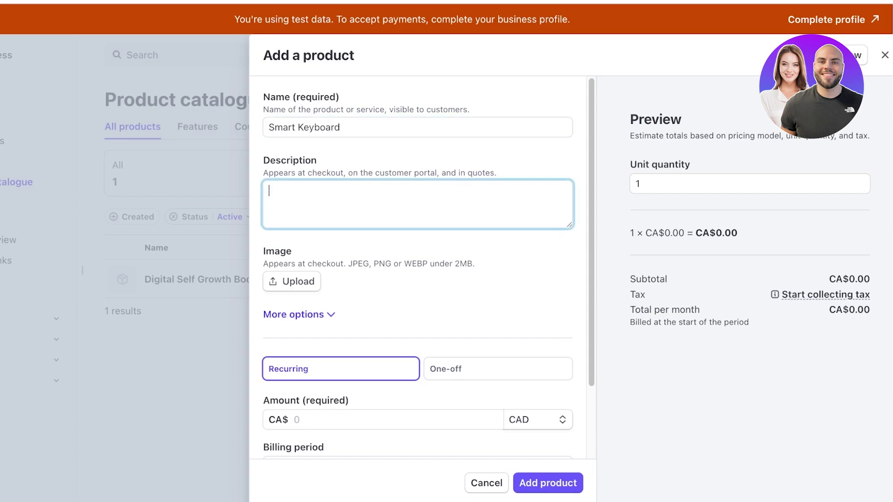
Step: Expand the product's more options and inspect the Statement descriptor and Unit label fields
left_click(293, 314)
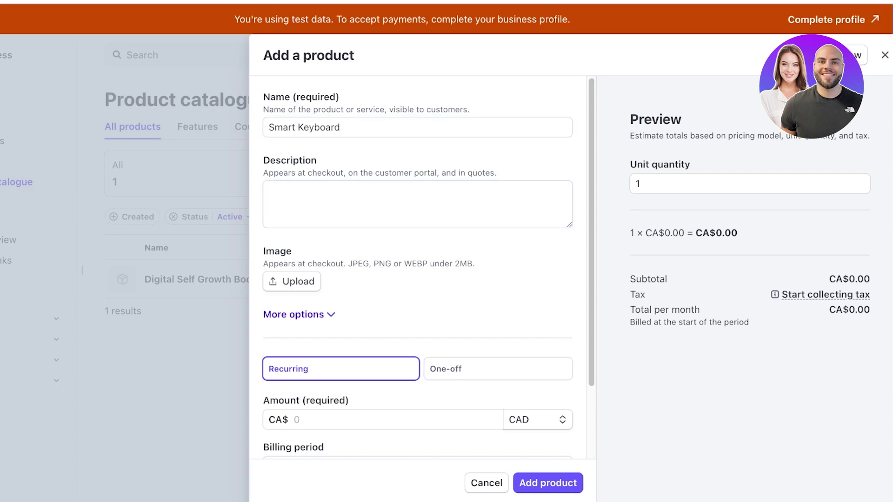
scroll(293, 314, "down", 3)
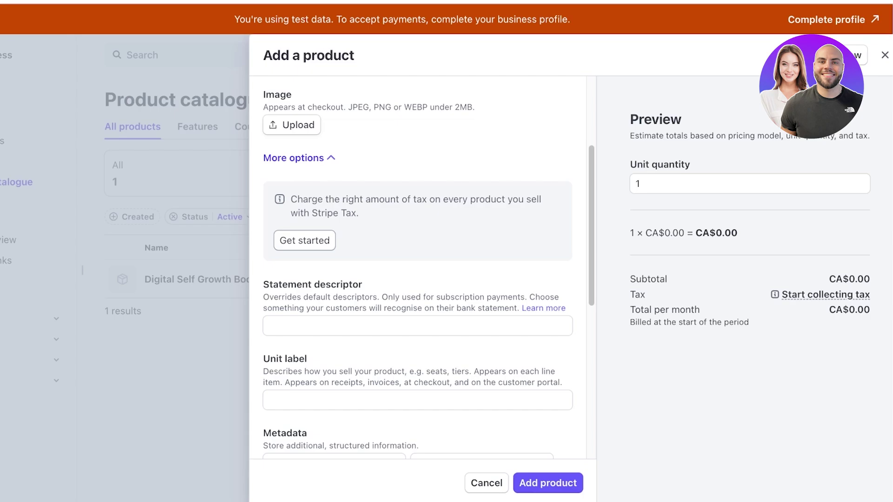
left_click(418, 325)
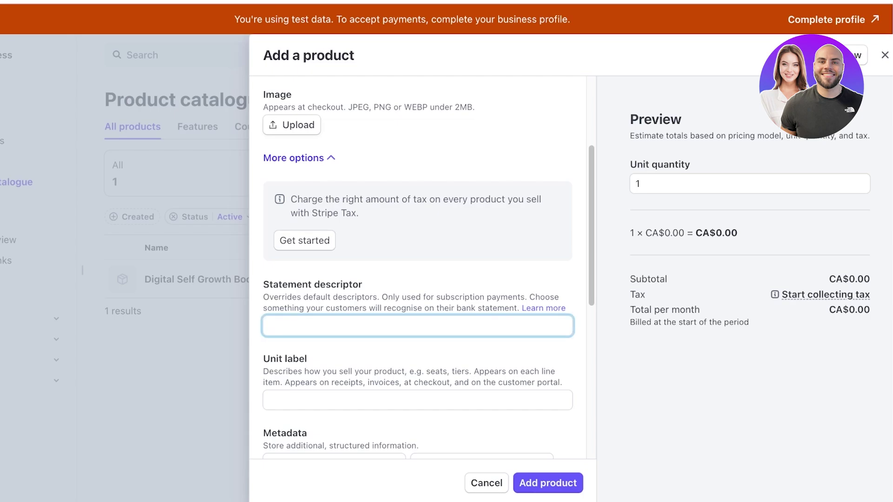
left_click(417, 400)
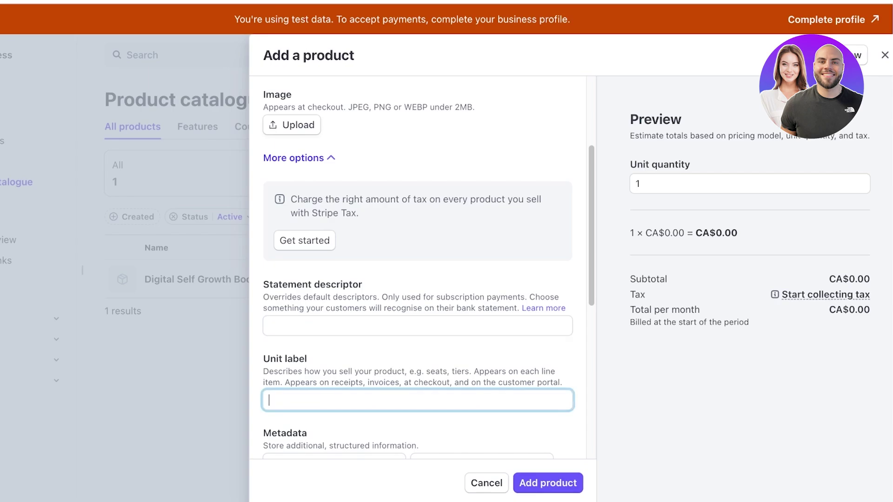
scroll(418, 267, "down", 1)
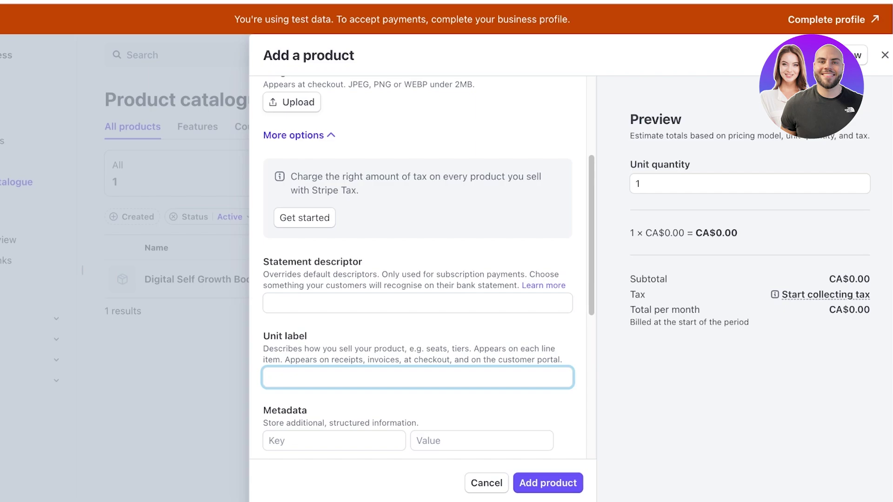
Step: Give Smart Keyboard a one-off price of 9.00 CAD and add the product
scroll(418, 268, "down", 7)
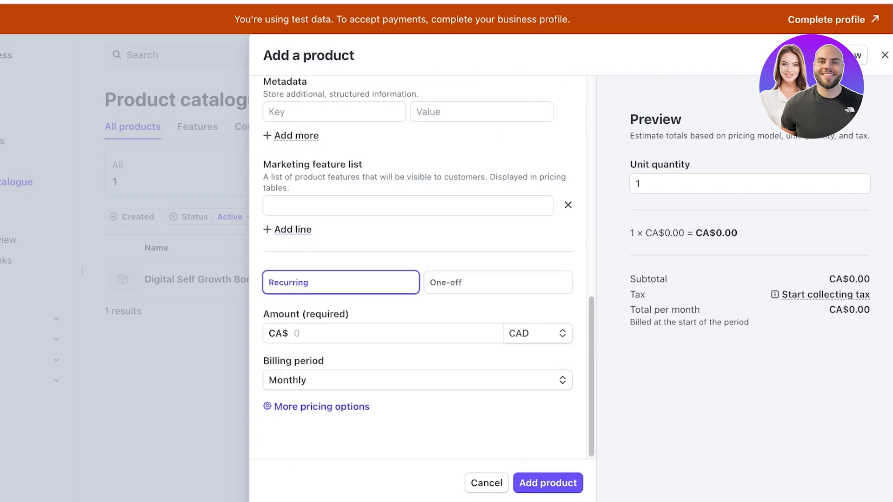
left_click(497, 283)
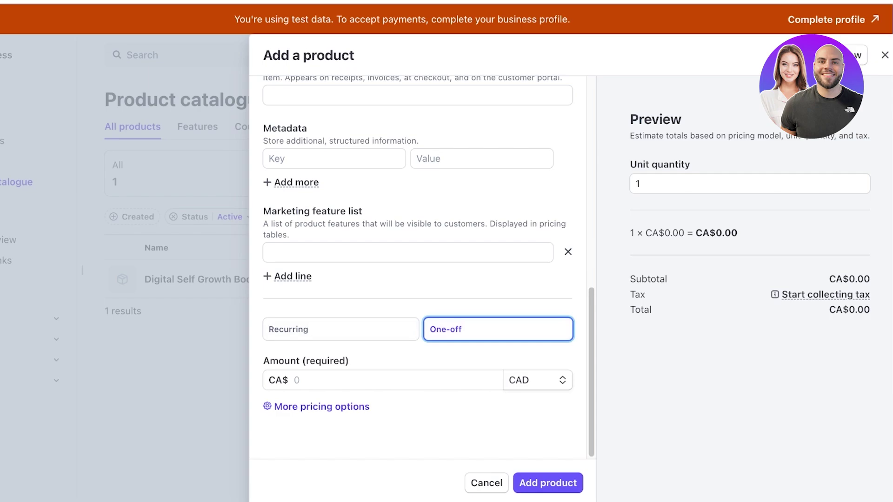
left_click(326, 380)
type("9.00")
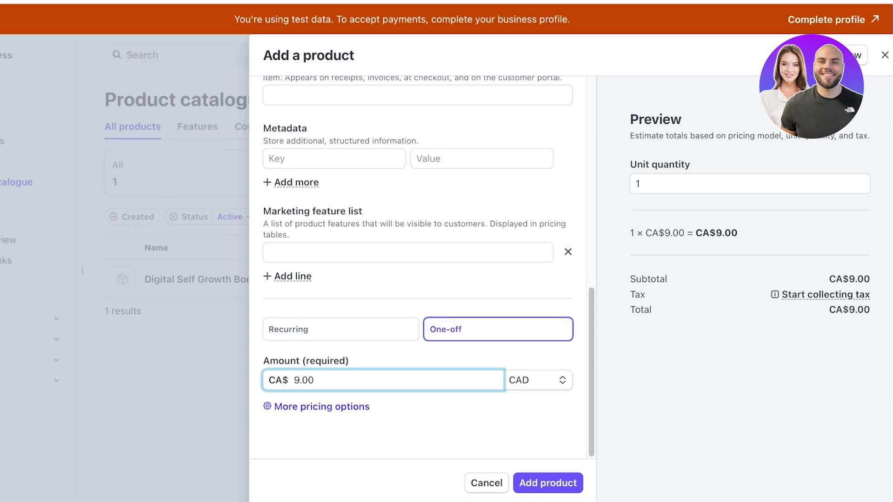
left_click(538, 380)
key("Escape")
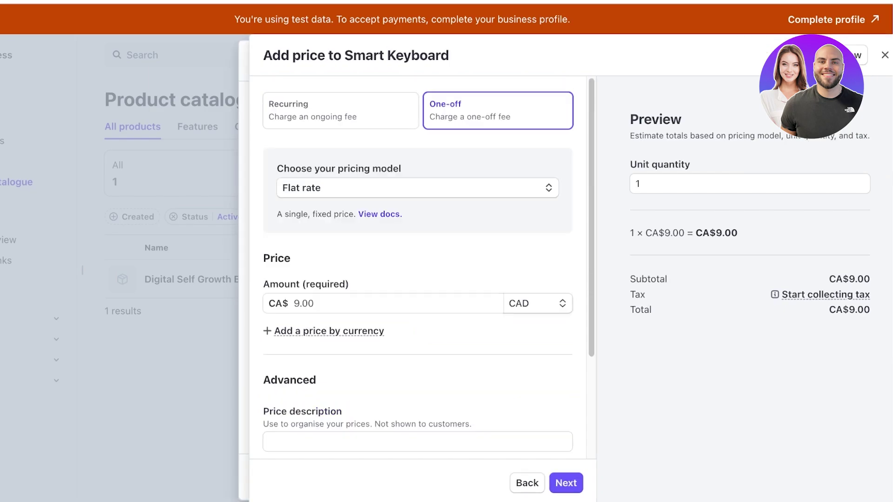
left_click(566, 483)
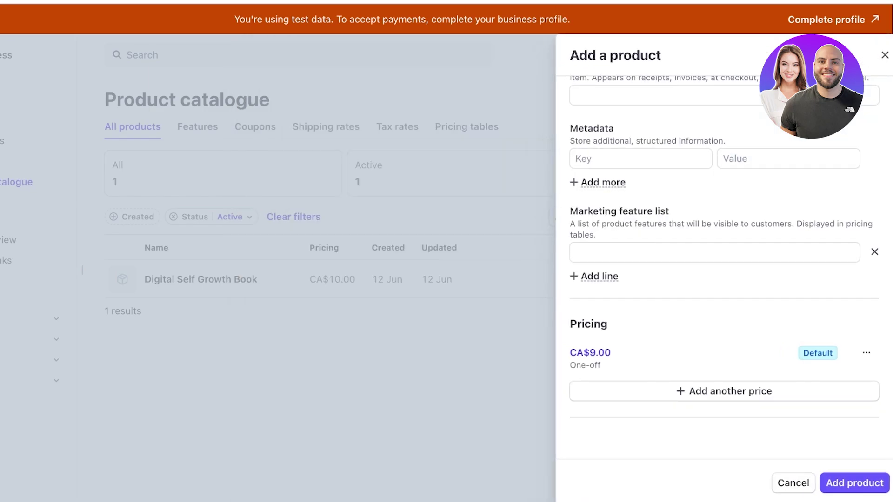
left_click(854, 482)
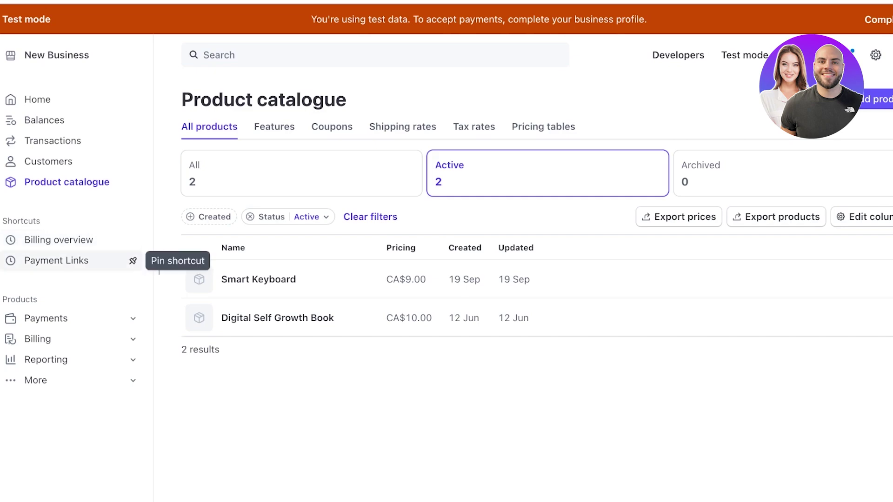
Step: Pin Billing overview, then visit Disputes, Radar, Payment Links and Terminal under Payments
left_click(132, 240)
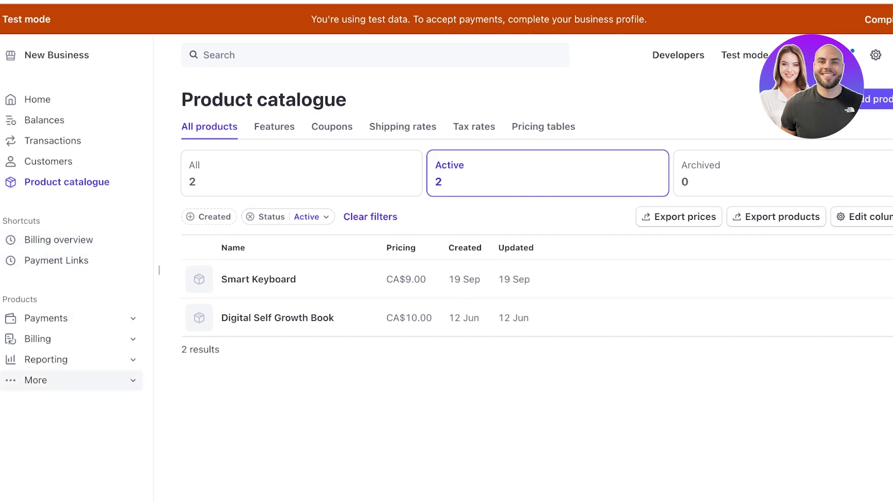
left_click(123, 380)
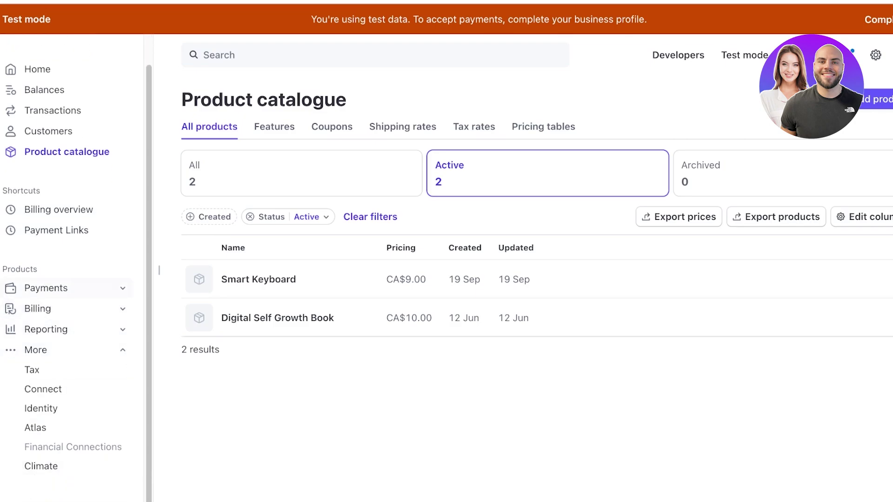
left_click(65, 288)
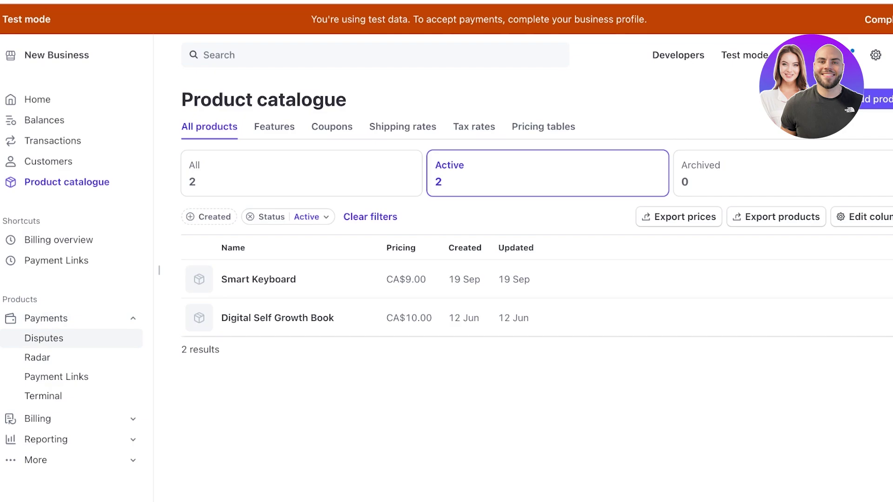
left_click(45, 339)
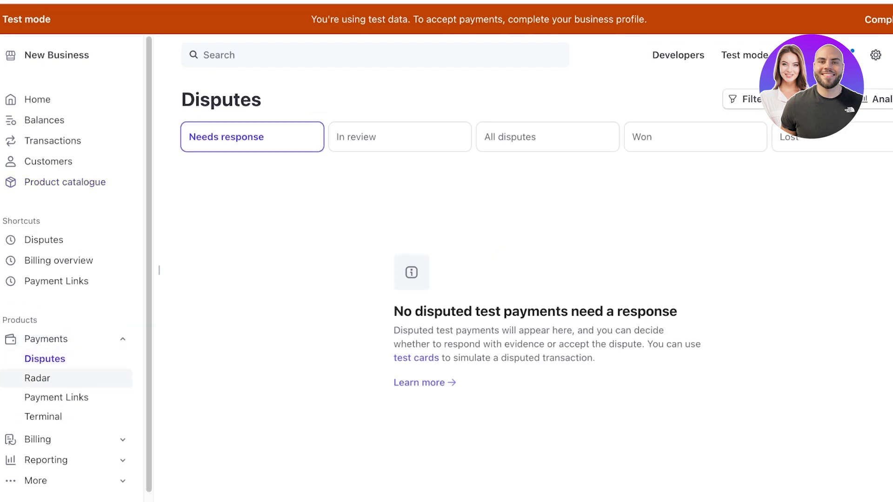
left_click(37, 378)
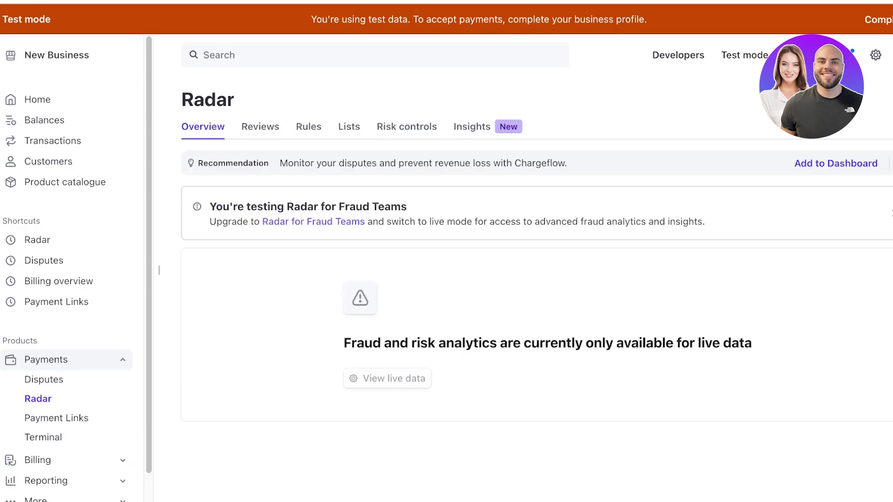
left_click(57, 418)
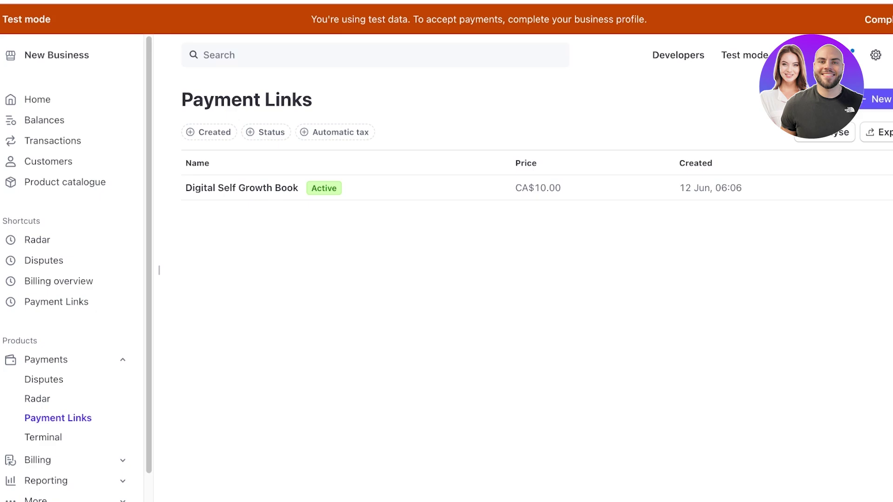
left_click(44, 437)
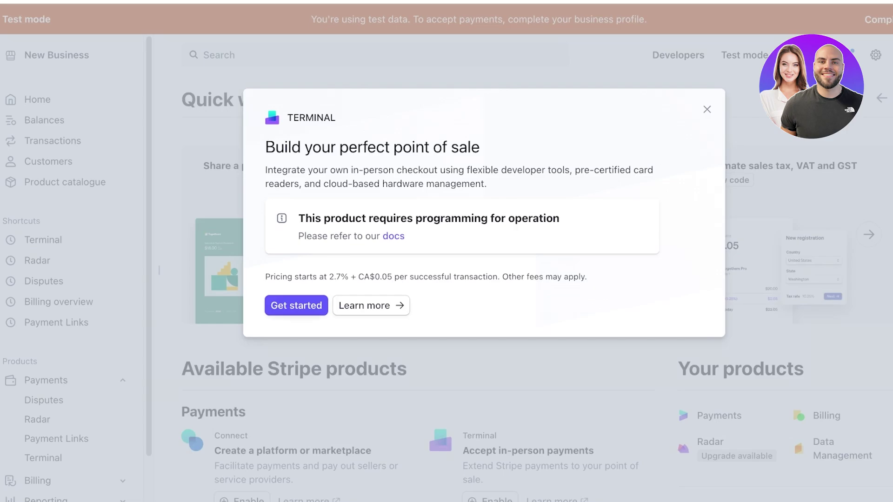
Step: Get started with Terminal and view its Readers and Hardware orders tabs
left_click(296, 306)
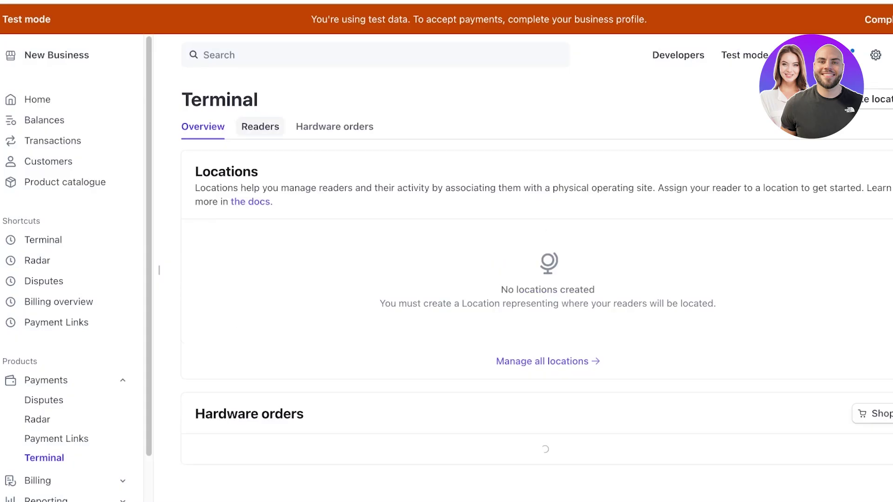
left_click(260, 127)
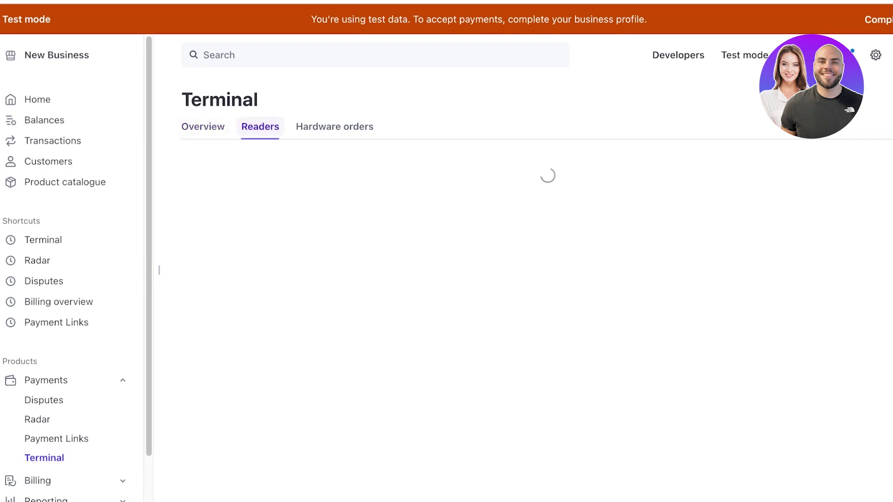
left_click(334, 126)
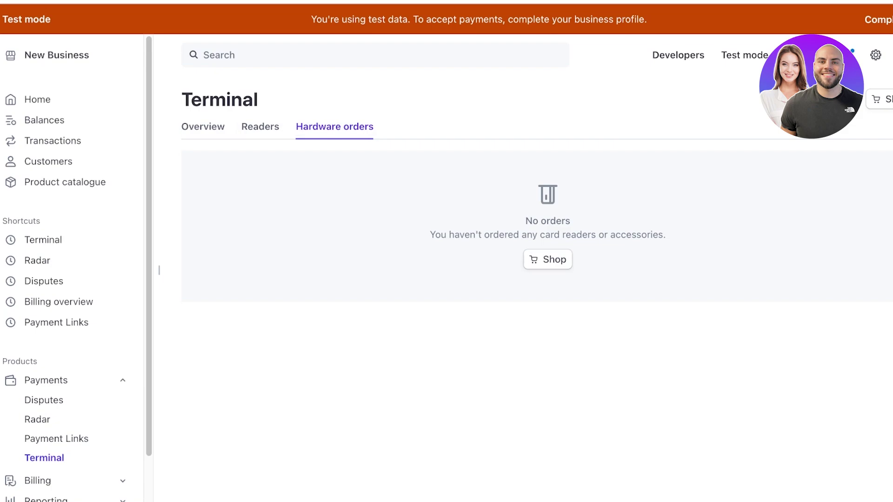
scroll(55, 419, "down", 2)
Step: Expand the Billing, Reporting and More sections in the sidebar
left_click(37, 425)
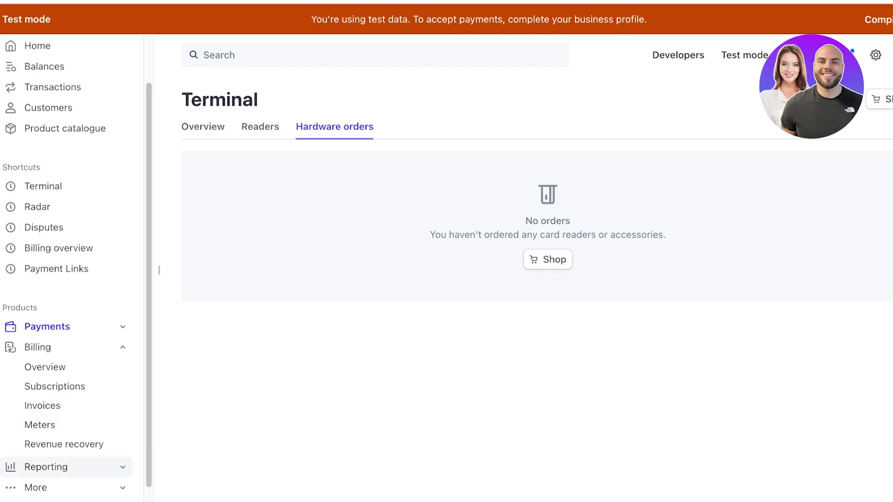
left_click(46, 467)
left_click(35, 467)
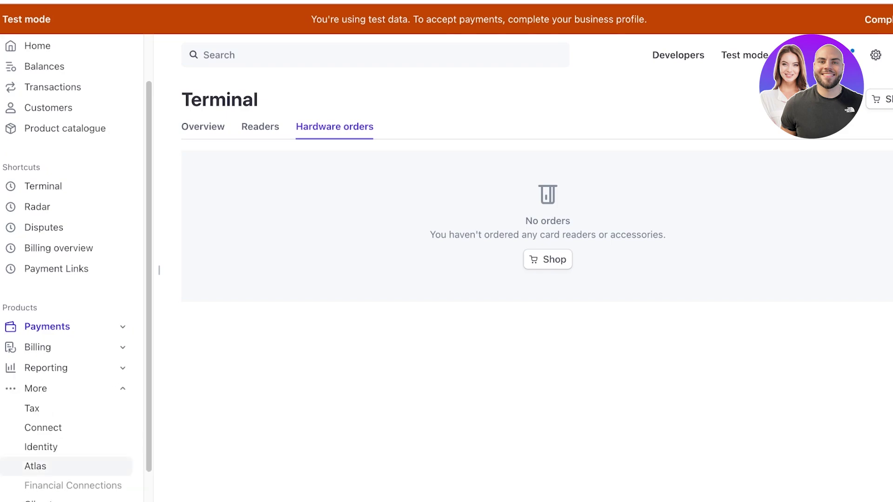
scroll(56, 441, "down", 1)
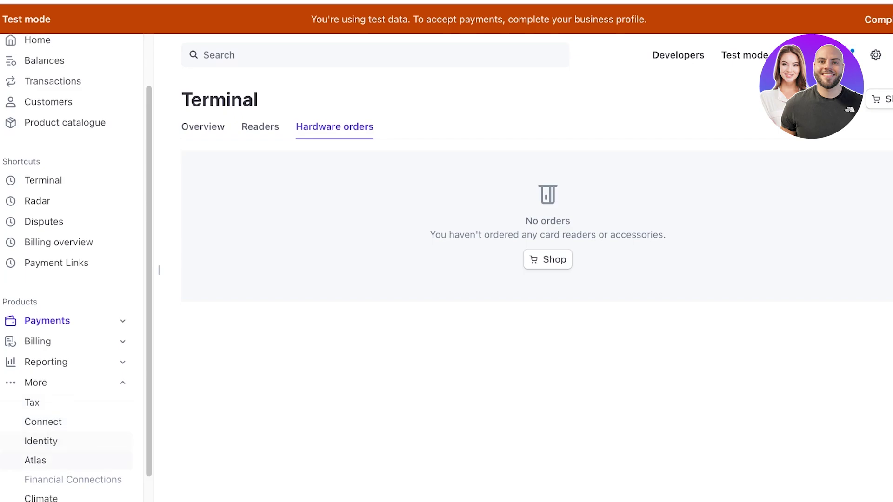
scroll(65, 465, "down", 2)
scroll(65, 279, "up", 4)
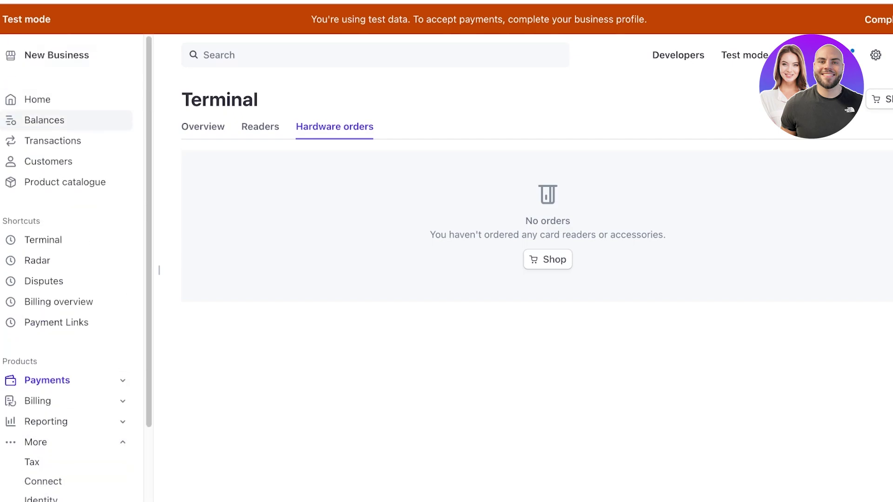
Step: Open the Balances overview, then review the Standard and Custom plan cards on Stripe's pricing page
left_click(46, 120)
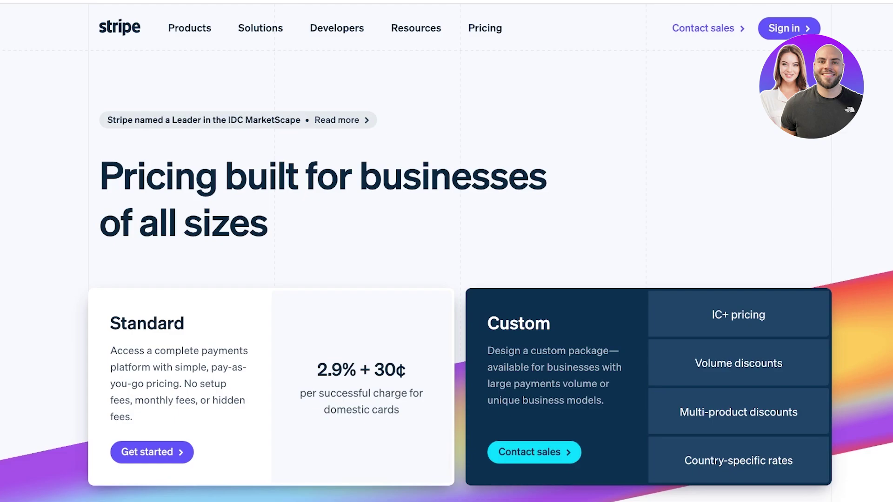
scroll(446, 251, "down", 20)
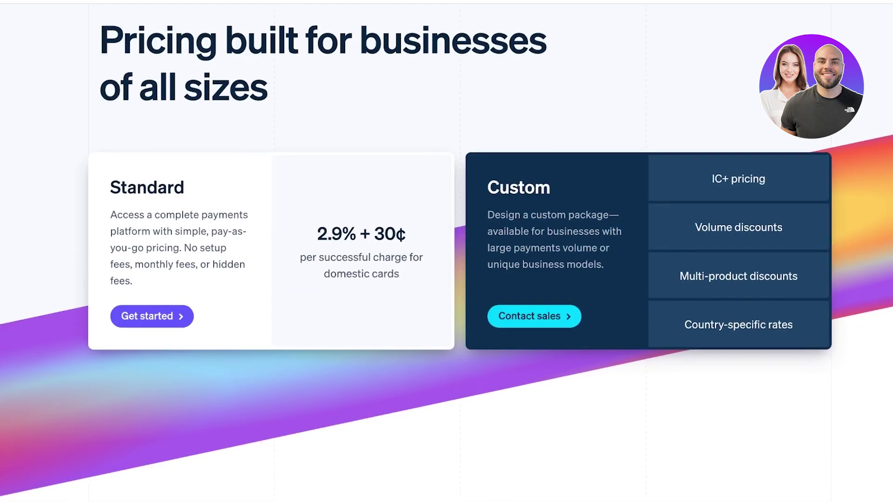
scroll(446, 252, "up", 4)
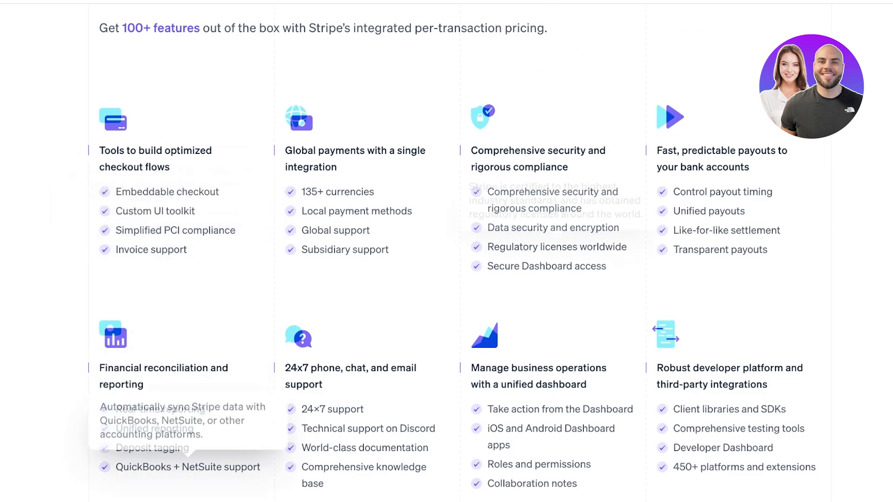
scroll(446, 251, "down", 16)
scroll(447, 252, "down", 20)
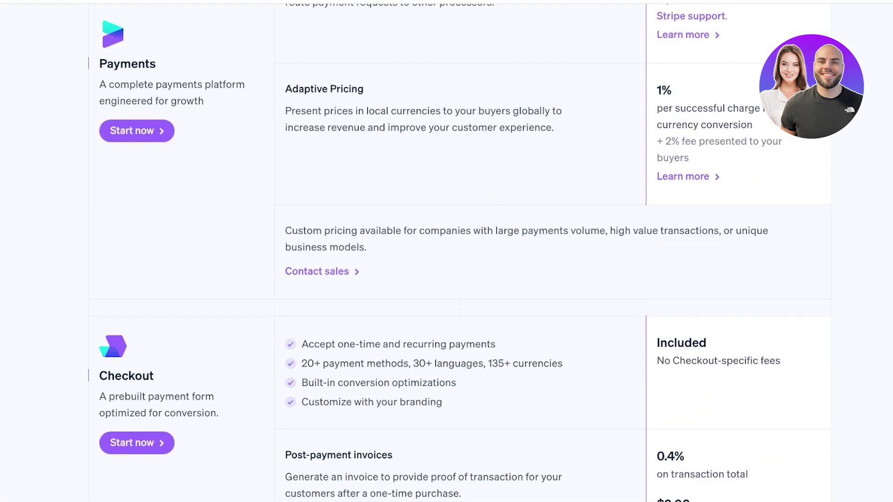
scroll(447, 251, "down", 15)
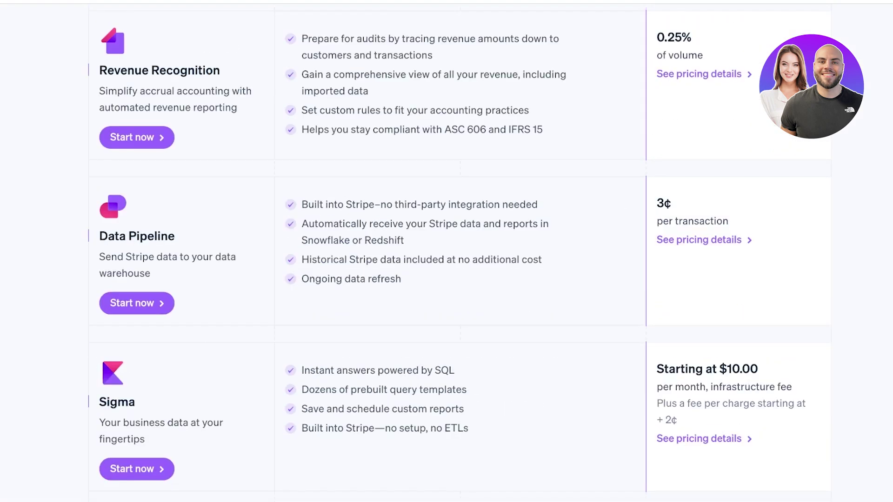
scroll(447, 251, "up", 20)
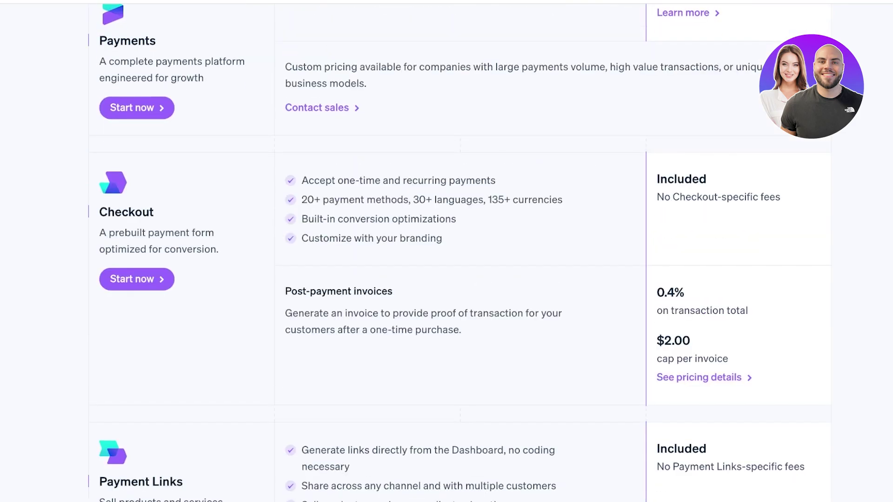
scroll(446, 251, "up", 20)
scroll(446, 251, "down", 6)
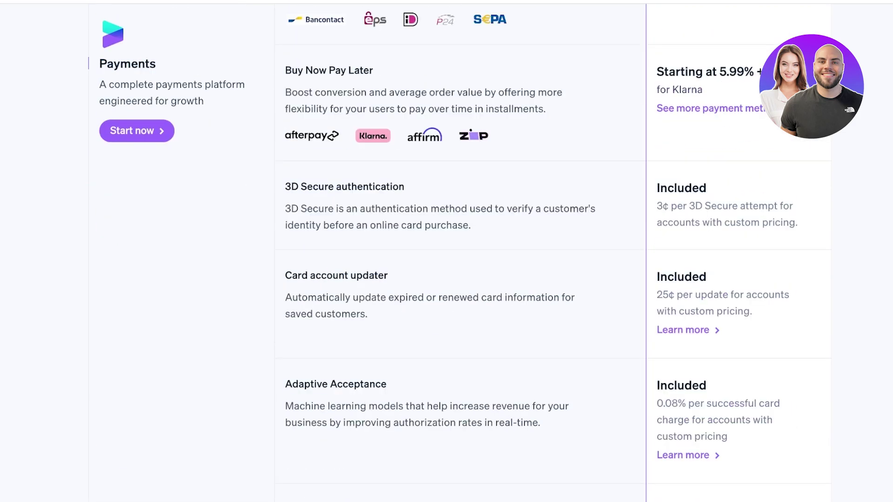
scroll(446, 251, "up", 1)
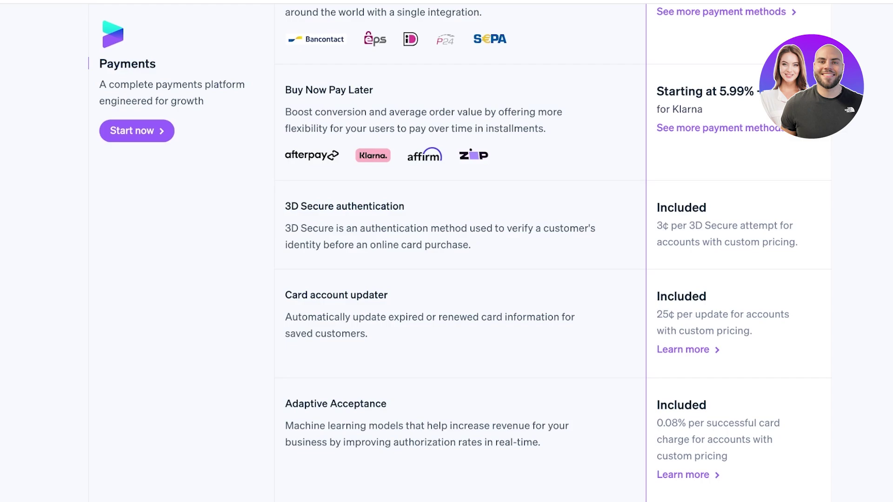
Step: Scroll down the pricing table to the Connect and Billing rates, including 0.7% of Billing volume
scroll(461, 251, "down", 1)
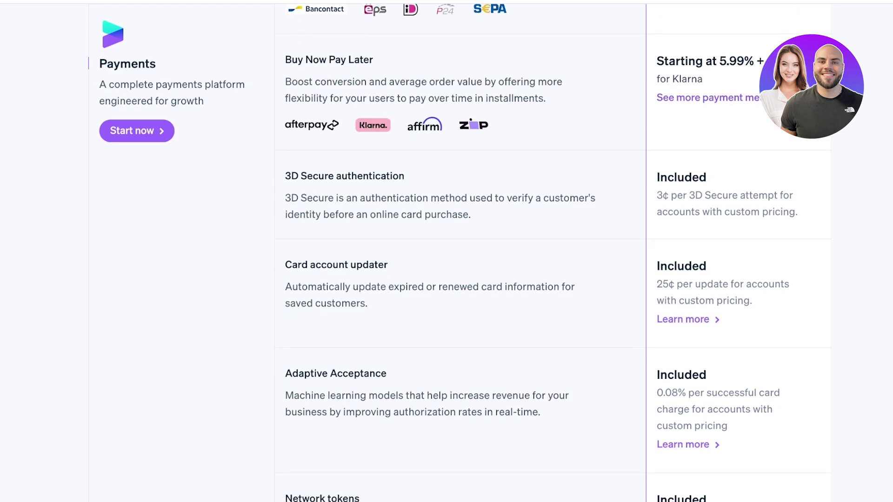
scroll(460, 251, "down", 20)
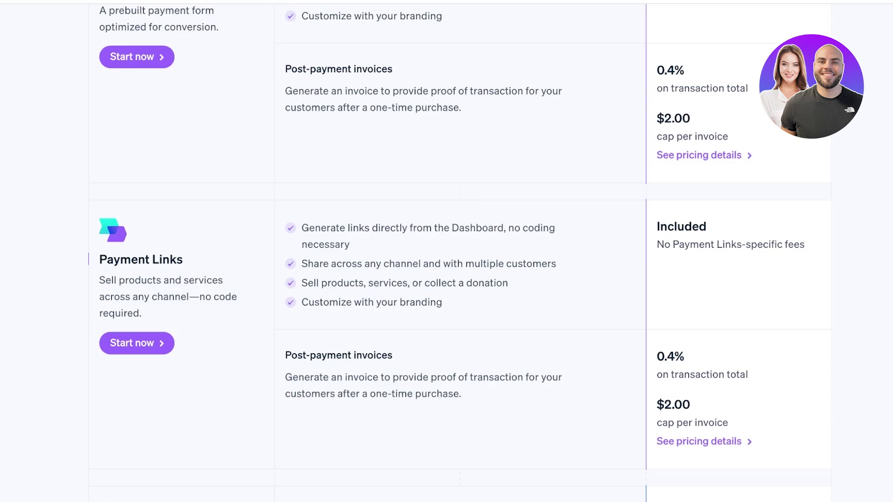
scroll(460, 251, "down", 10)
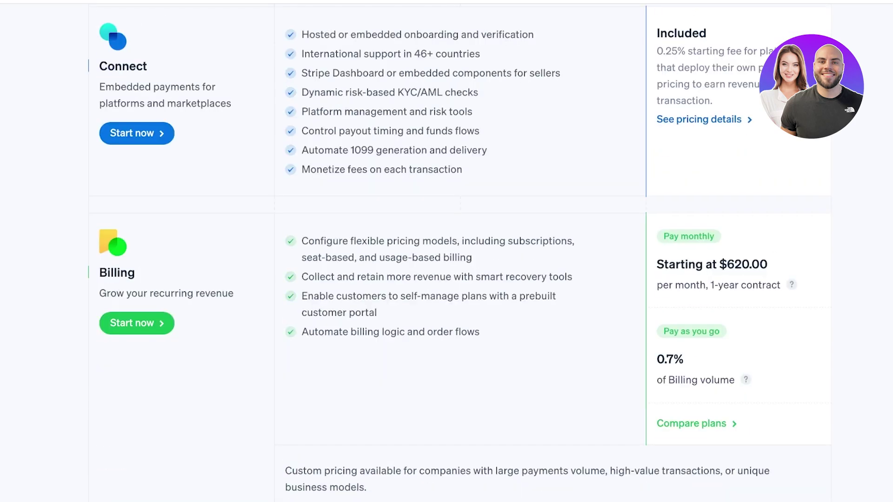